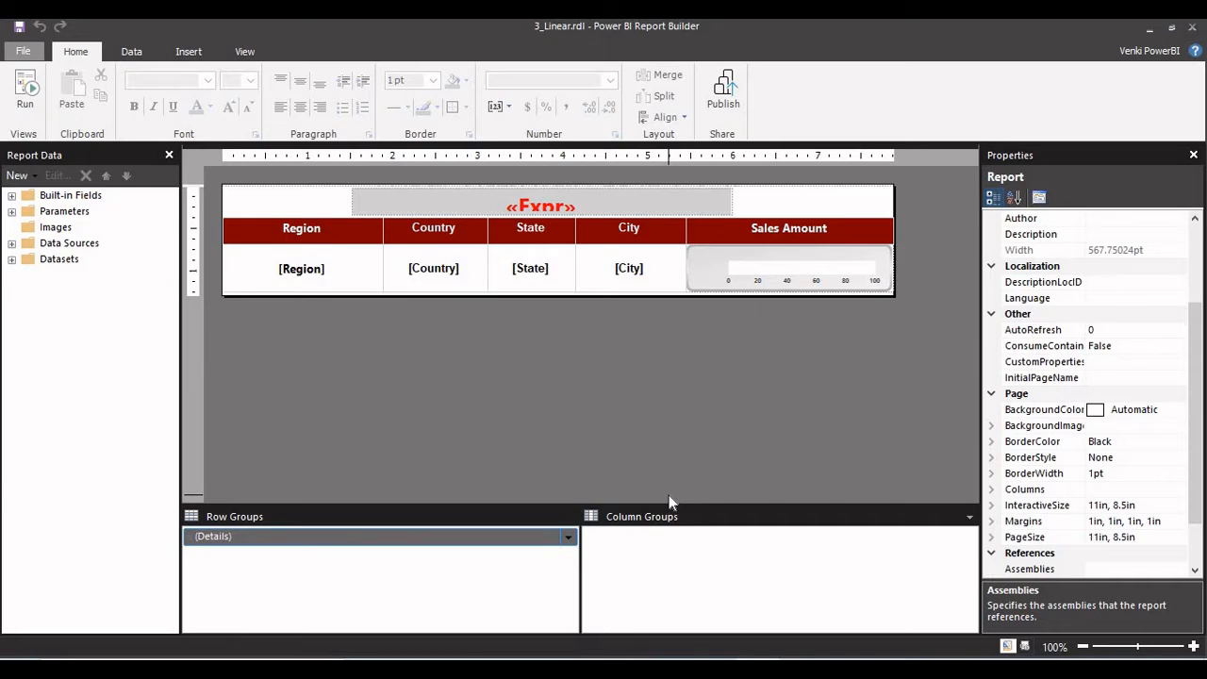
Expand the report's datasets and review the RegionParam dataset's query, closing its properties without changes.
{"action": "left_click", "coordinate": [608, 213]}
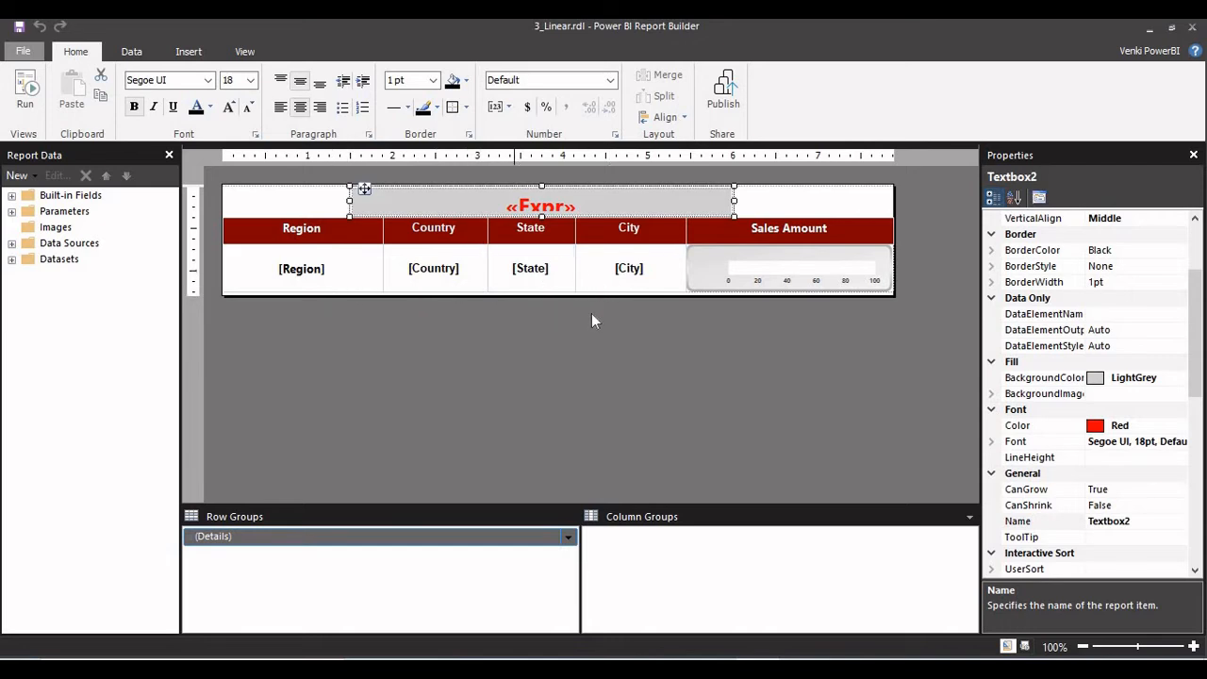
{"action": "left_click", "coordinate": [12, 260]}
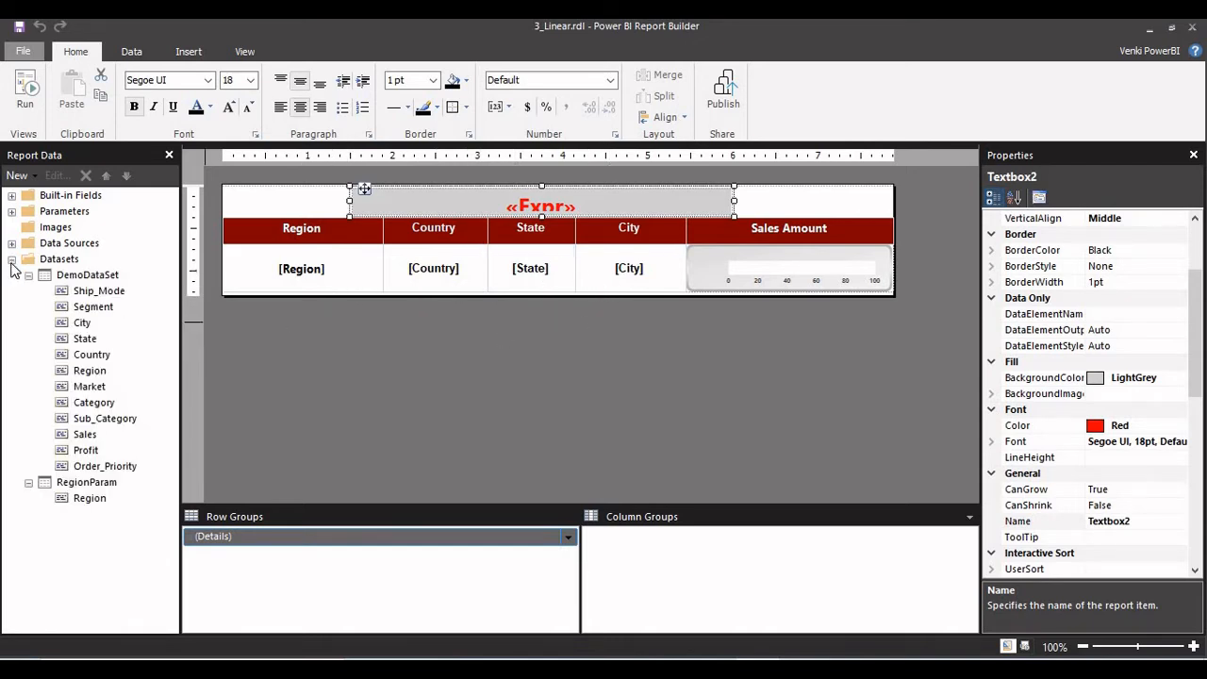
{"action": "left_click", "coordinate": [81, 278]}
{"action": "left_click", "coordinate": [75, 484]}
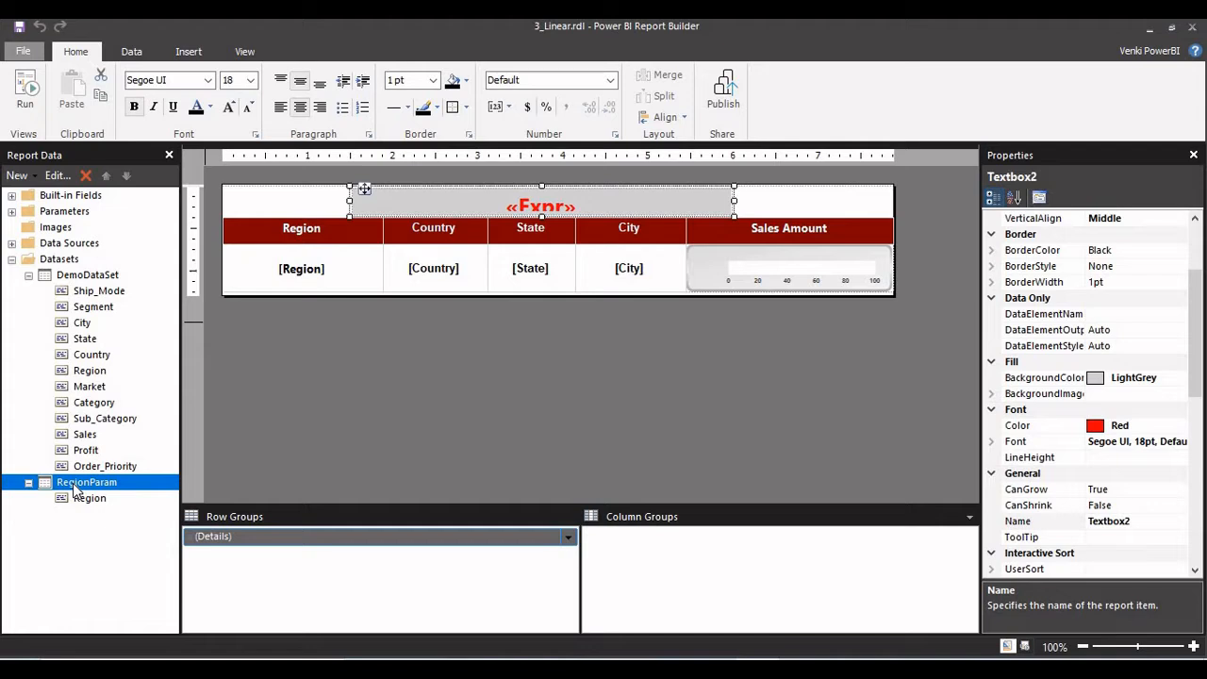
{"action": "left_click", "coordinate": [106, 280]}
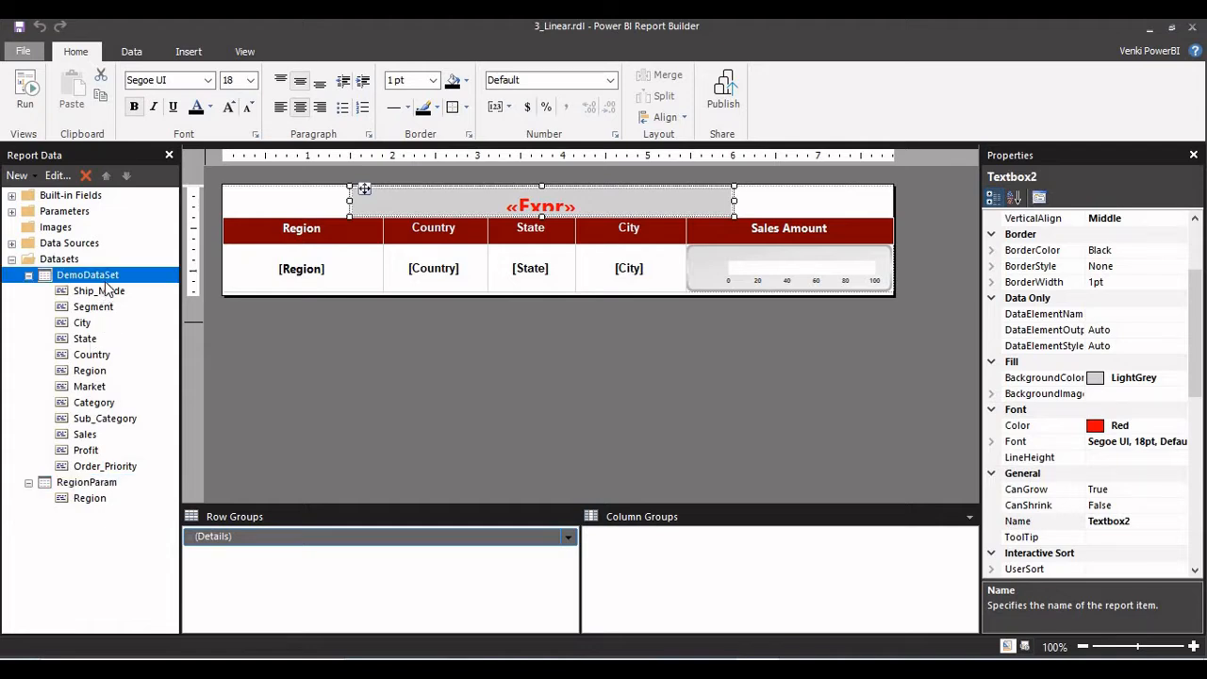
{"action": "double_click", "coordinate": [72, 490]}
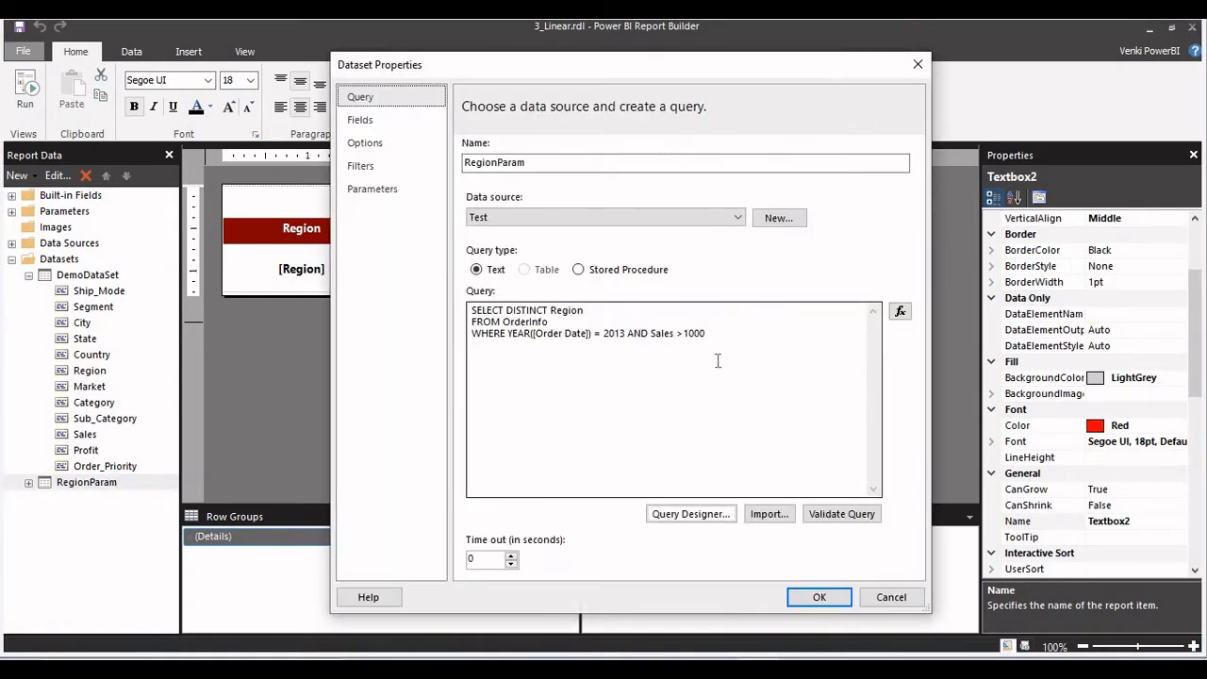
{"action": "left_click_drag", "start_coordinate": [576, 352], "coordinate": [471, 308]}
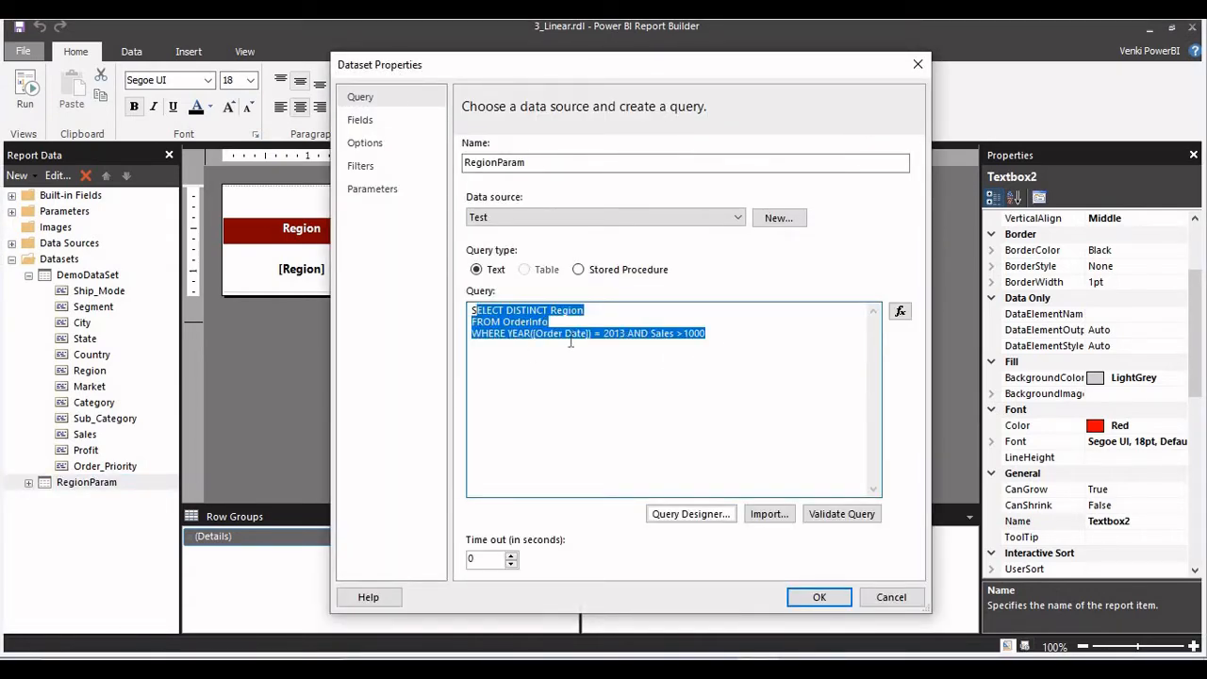
{"action": "left_click", "coordinate": [573, 345]}
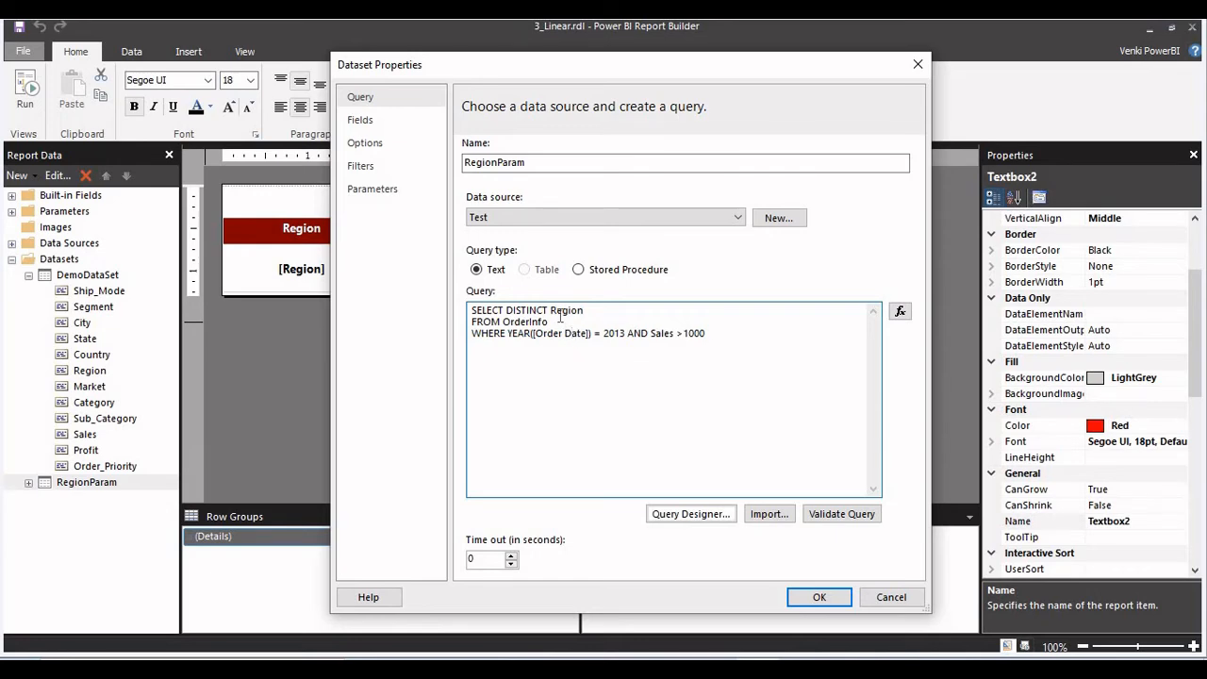
{"action": "left_click", "coordinate": [887, 596]}
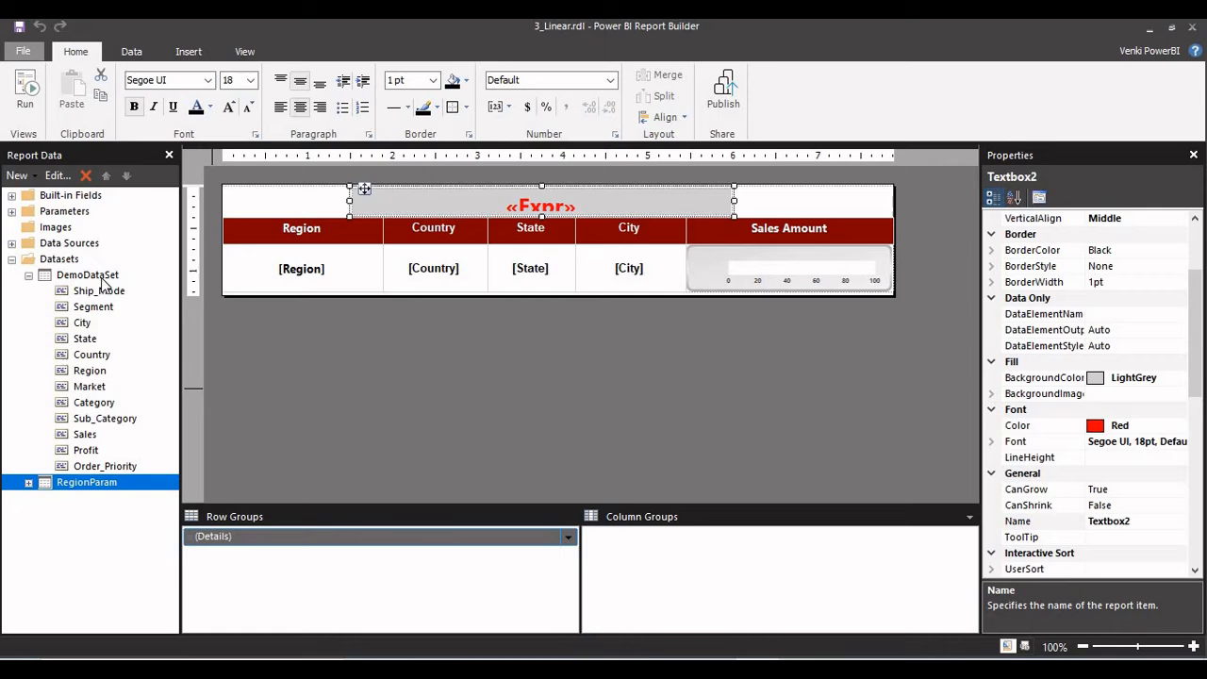
{"action": "left_click", "coordinate": [103, 279]}
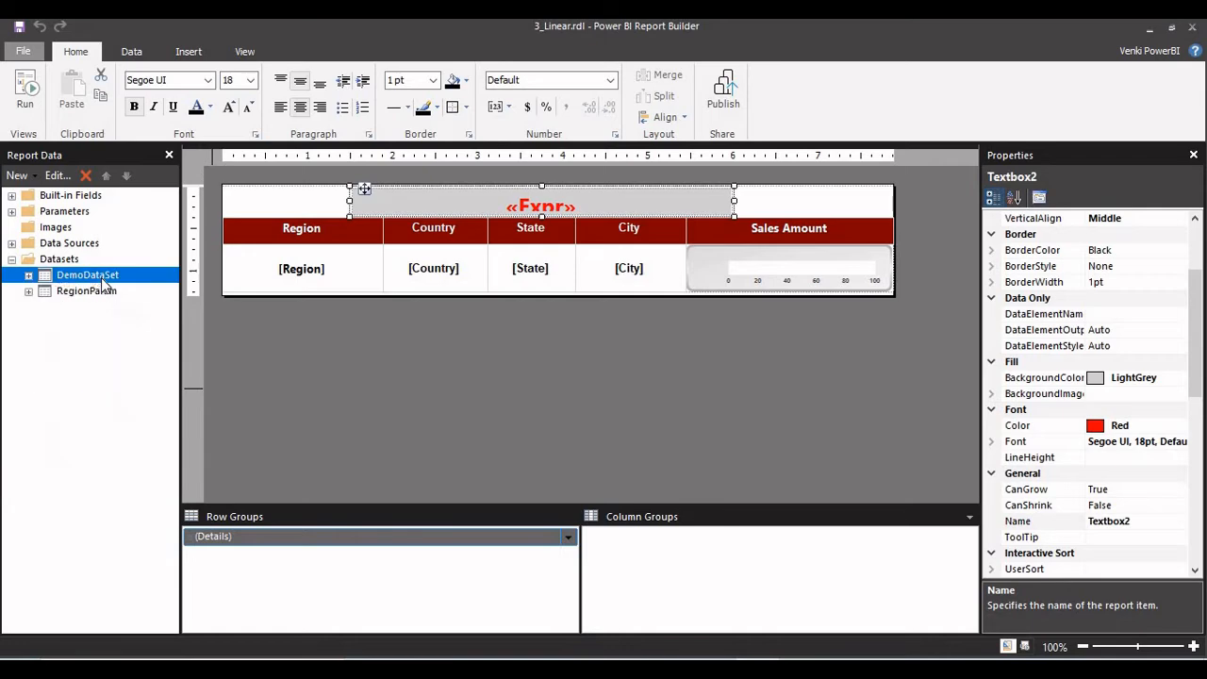
{"action": "double_click", "coordinate": [103, 280]}
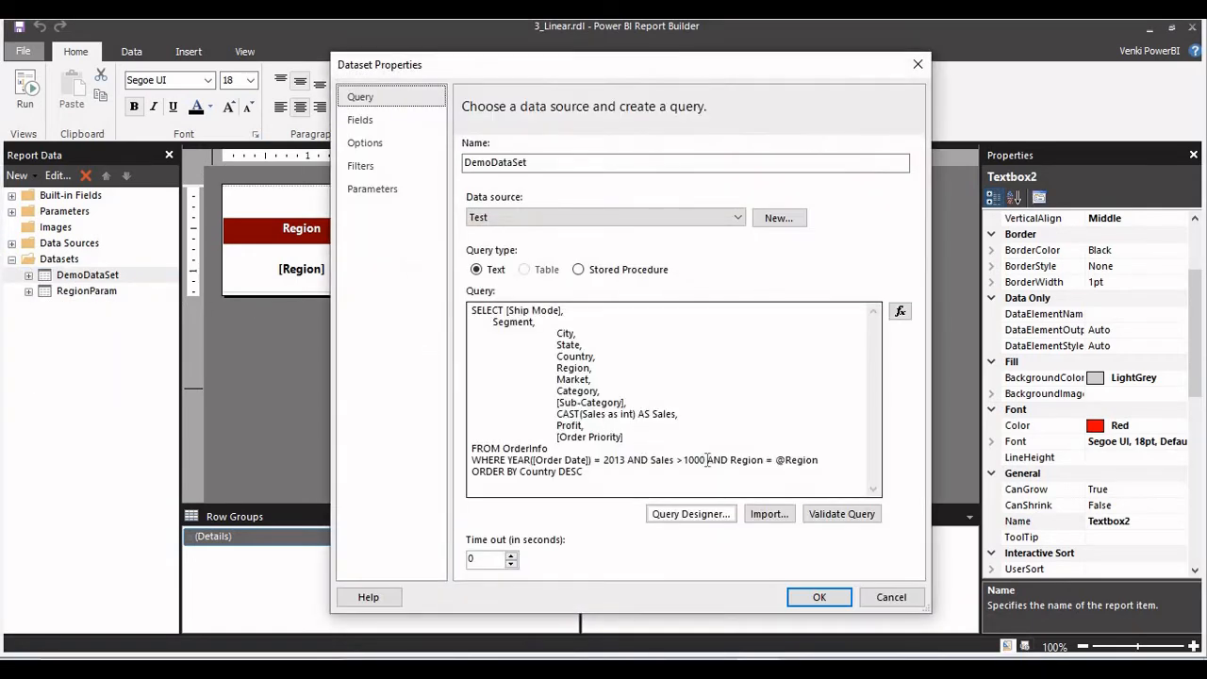
{"action": "left_click_drag", "start_coordinate": [712, 459], "coordinate": [742, 471]}
{"action": "left_click", "coordinate": [742, 471]}
{"action": "left_click_drag", "start_coordinate": [514, 333], "coordinate": [600, 478]}
{"action": "left_click", "coordinate": [829, 601]}
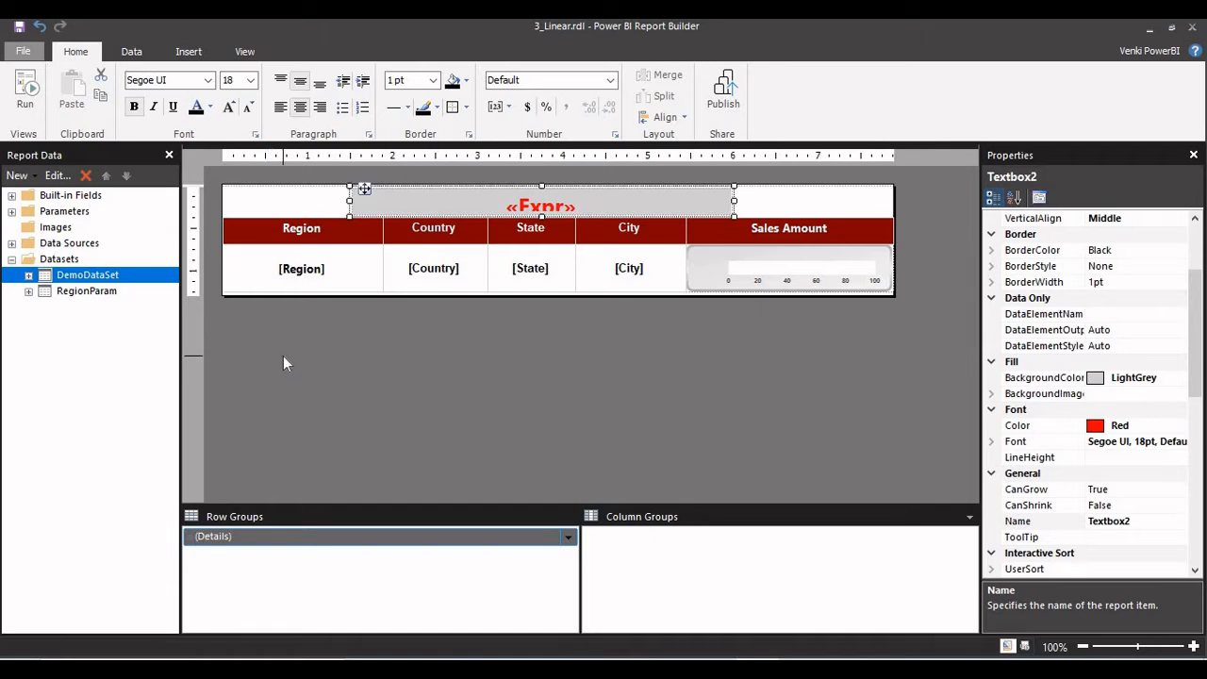
Run the report for the Central US region and look through the resulting sales gauges.
{"action": "left_click", "coordinate": [28, 94]}
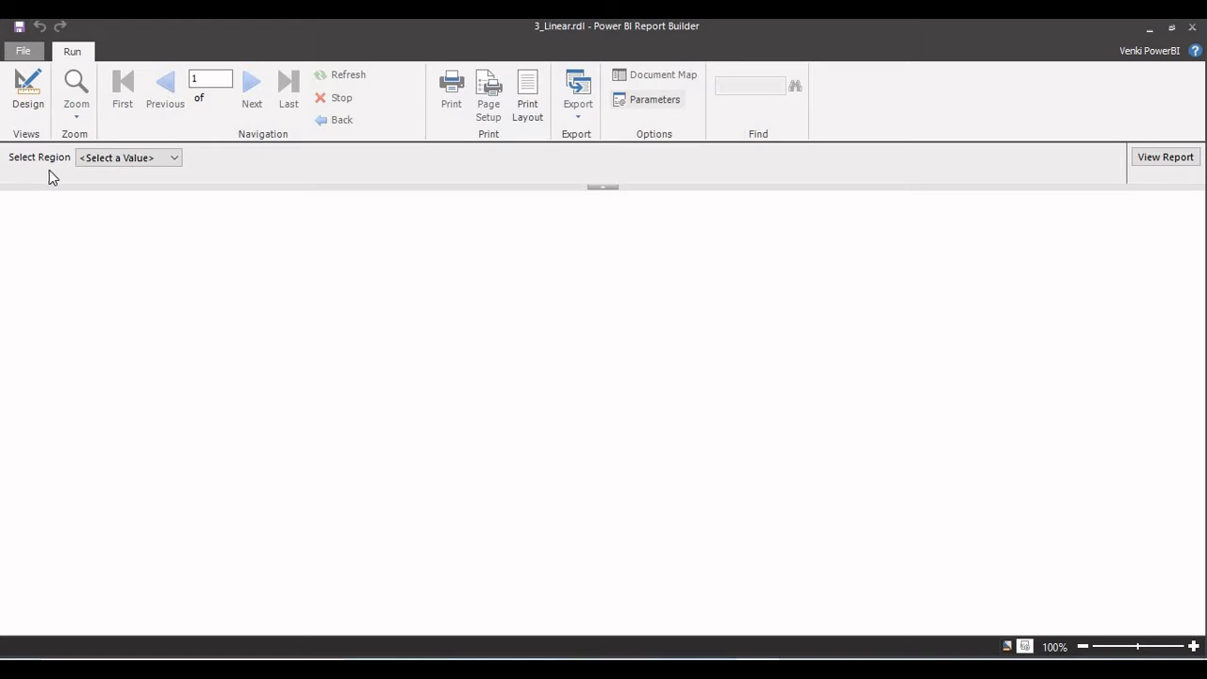
{"action": "left_click", "coordinate": [166, 160]}
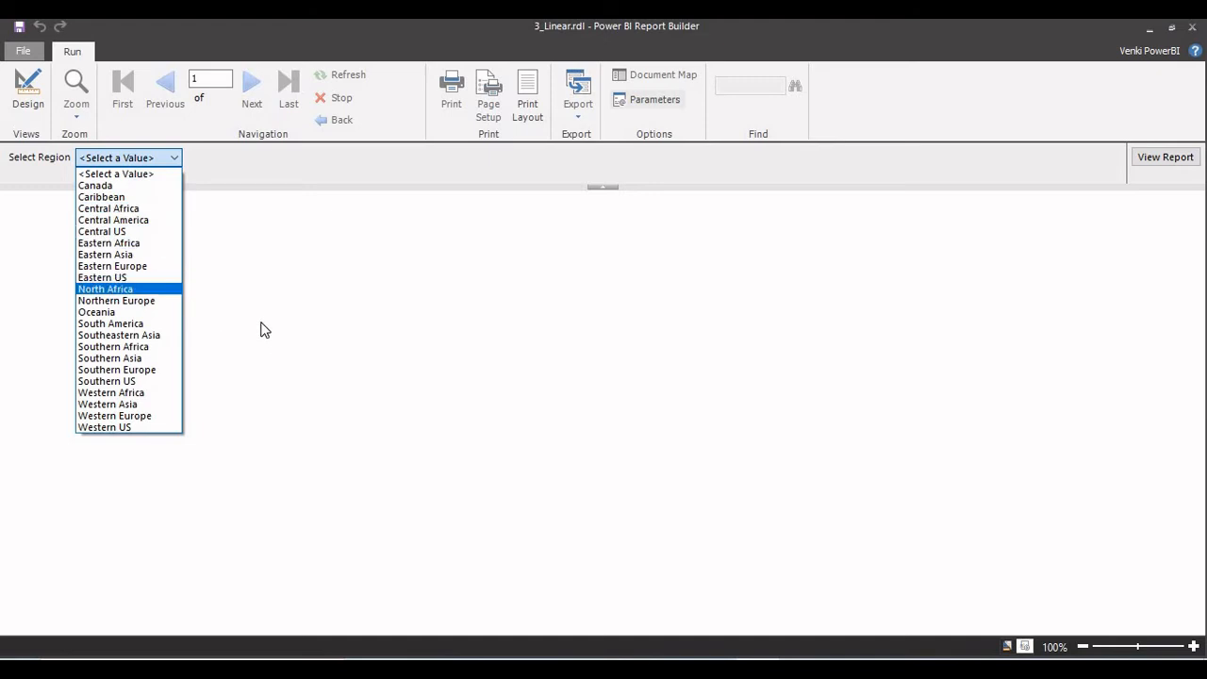
{"action": "left_click", "coordinate": [151, 236]}
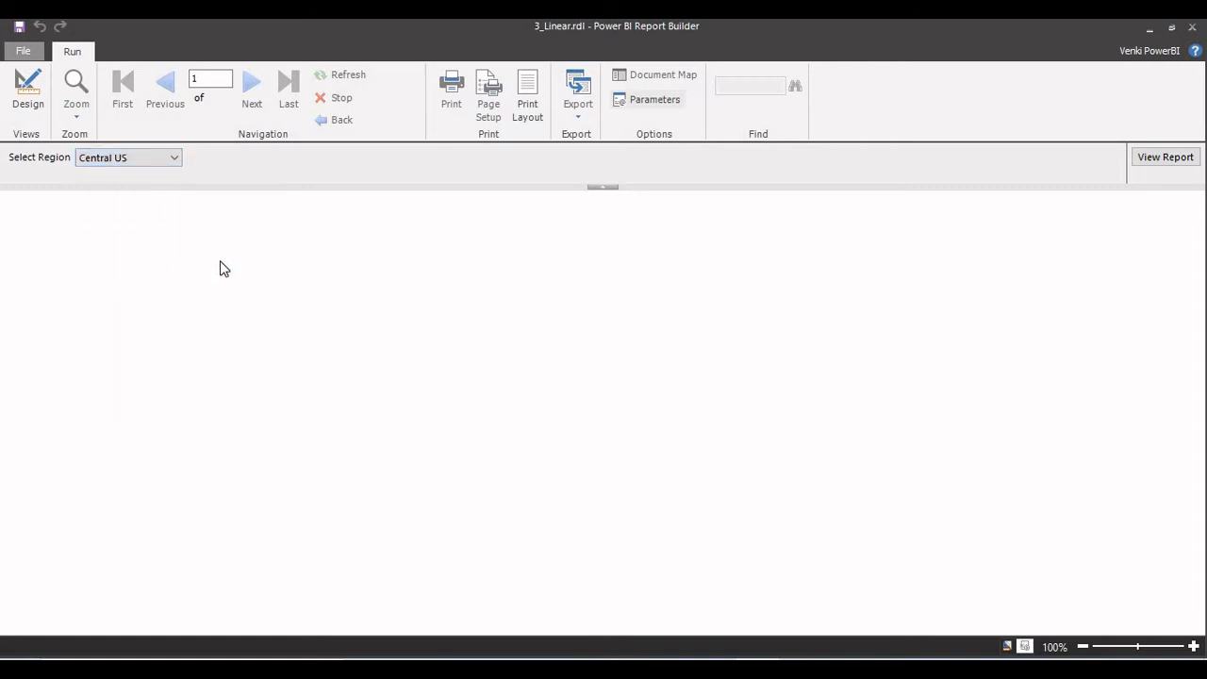
{"action": "left_click", "coordinate": [1164, 160]}
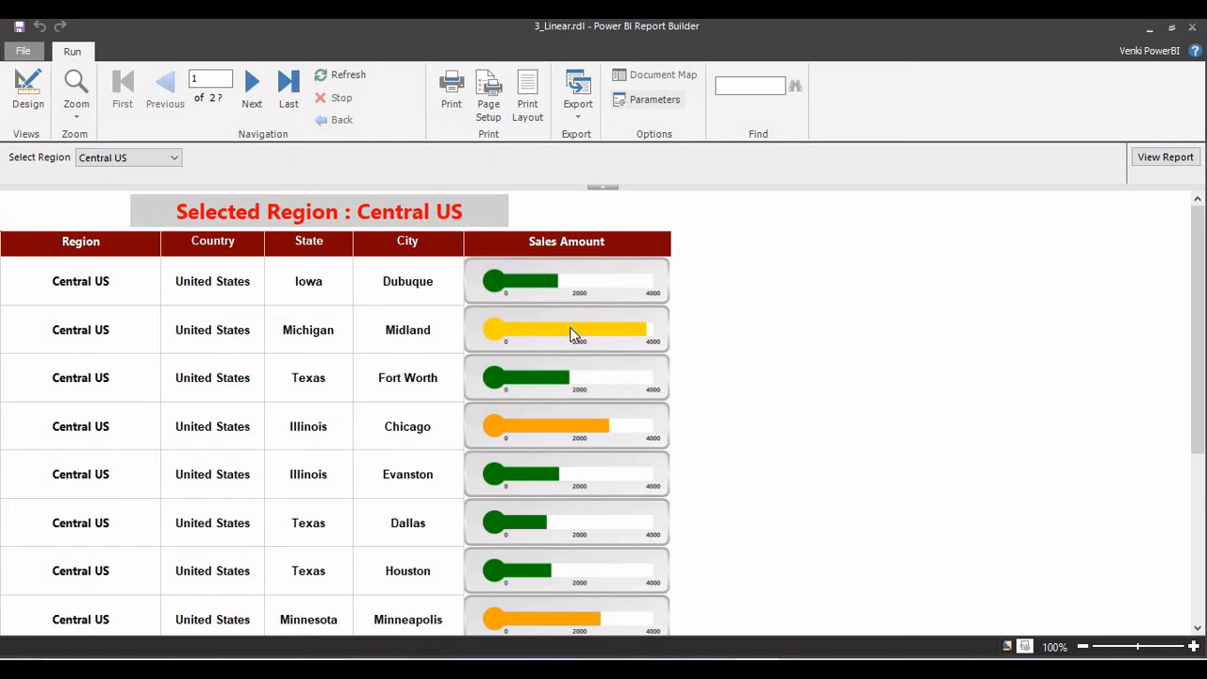
{"action": "scroll", "coordinate": [570, 335], "scroll_direction": "down", "scroll_amount": 15}
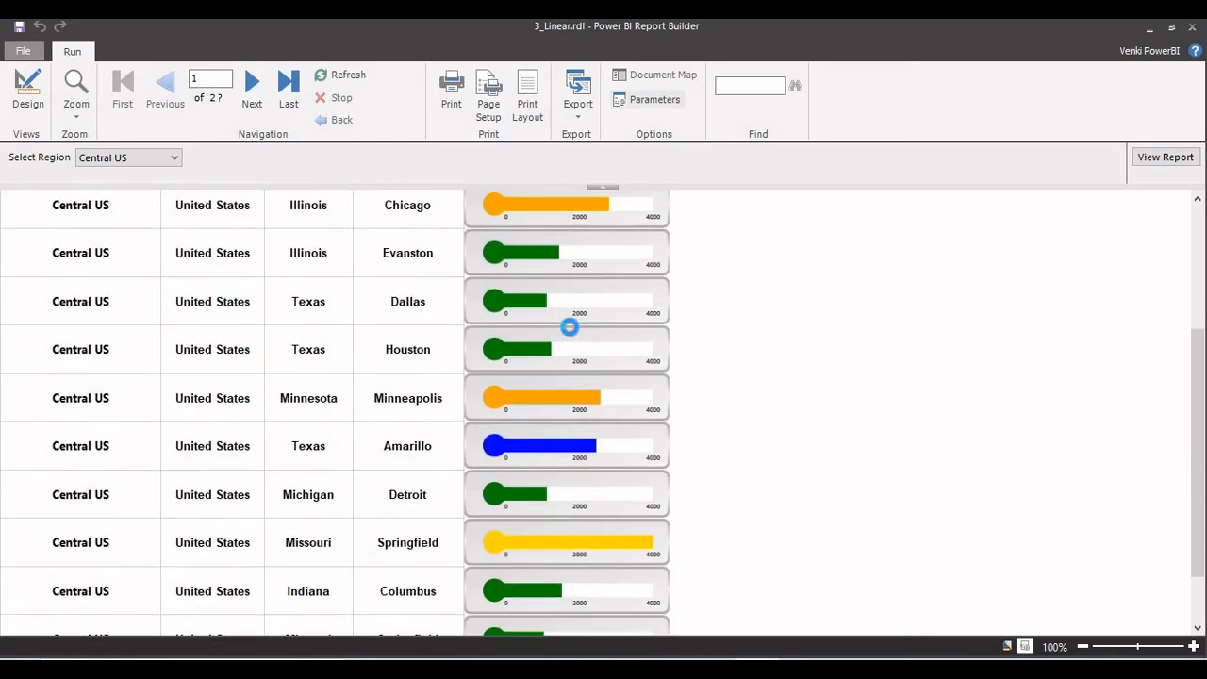
{"action": "scroll", "coordinate": [571, 335], "scroll_direction": "up", "scroll_amount": 12}
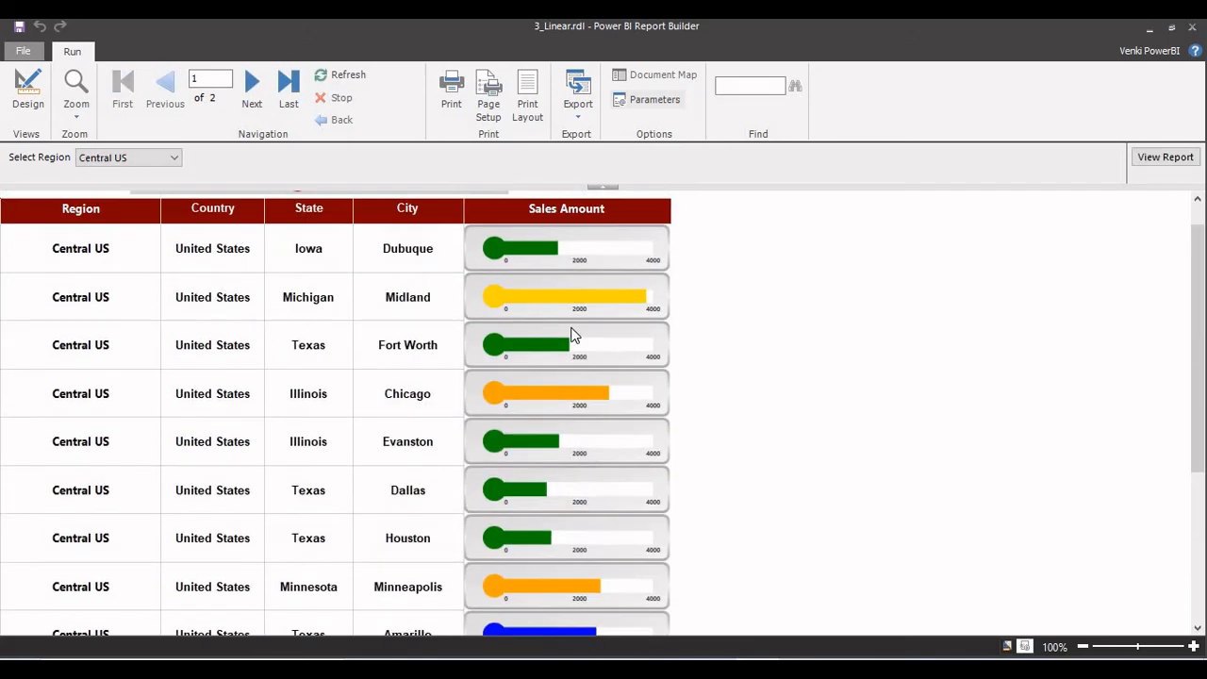
Export the rendered report as a PDF named 3_Linear to the Desktop.
{"action": "left_click", "coordinate": [575, 115]}
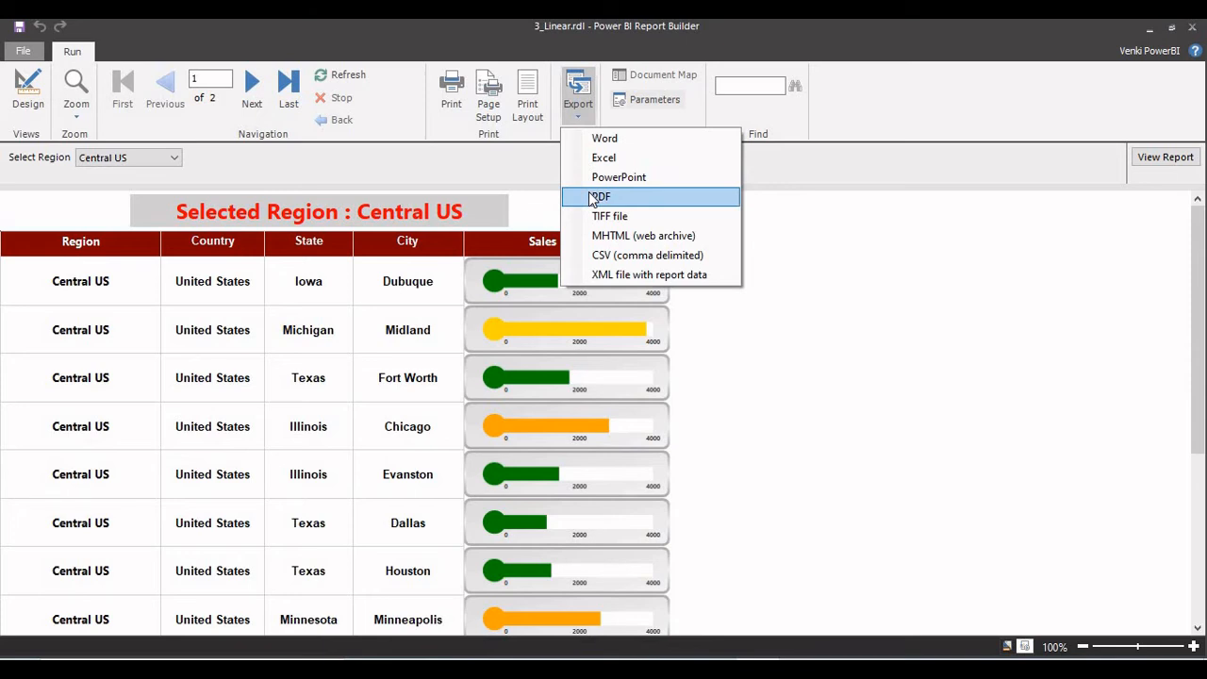
{"action": "left_click", "coordinate": [594, 198]}
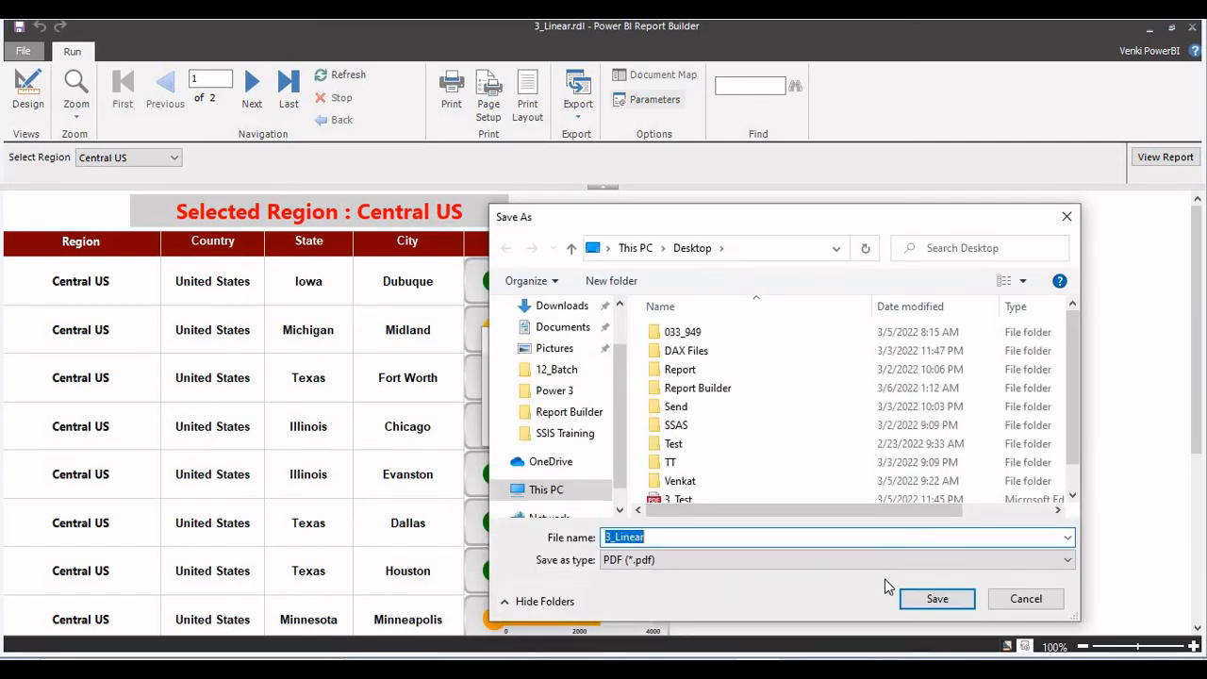
{"action": "left_click", "coordinate": [934, 602]}
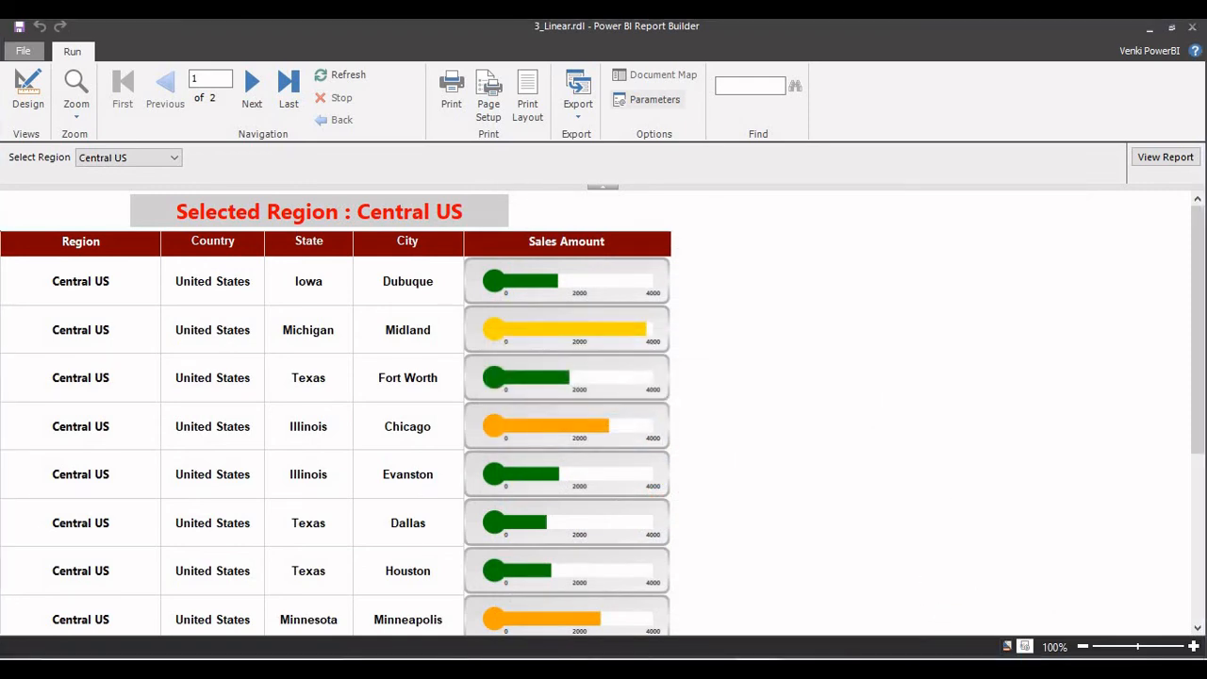
Open the exported 3_Linear PDF from the desktop and look through both of its pages.
{"action": "left_click", "coordinate": [1204, 672]}
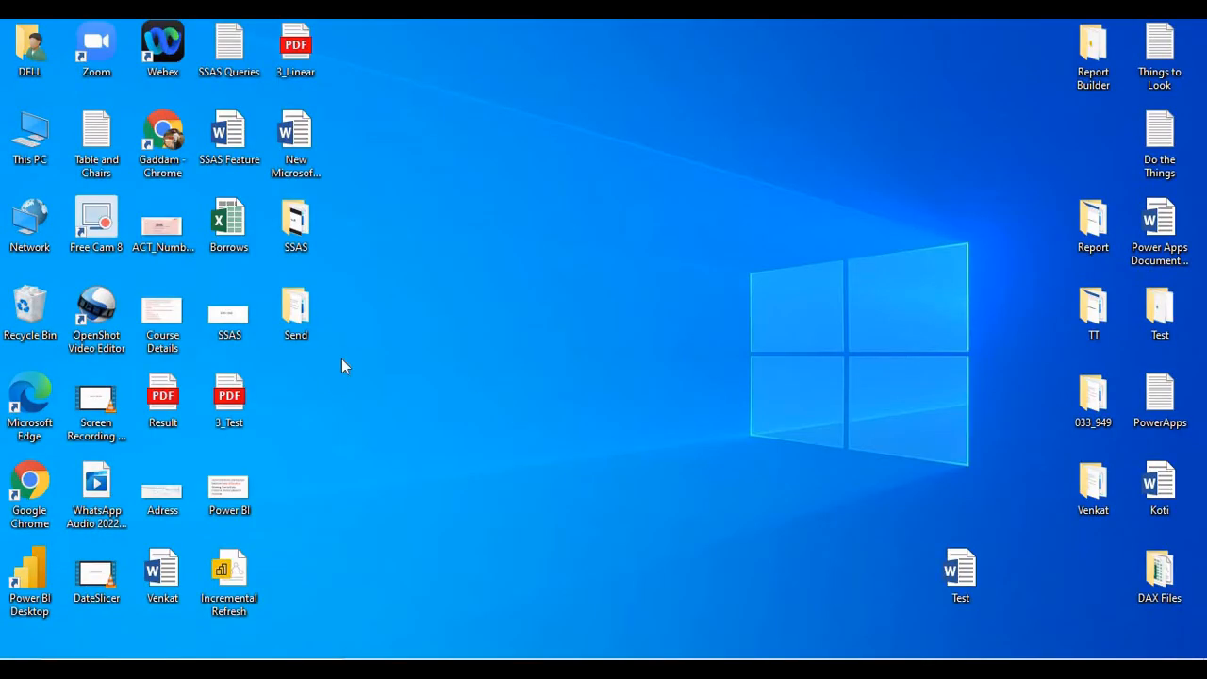
{"action": "left_click", "coordinate": [295, 54]}
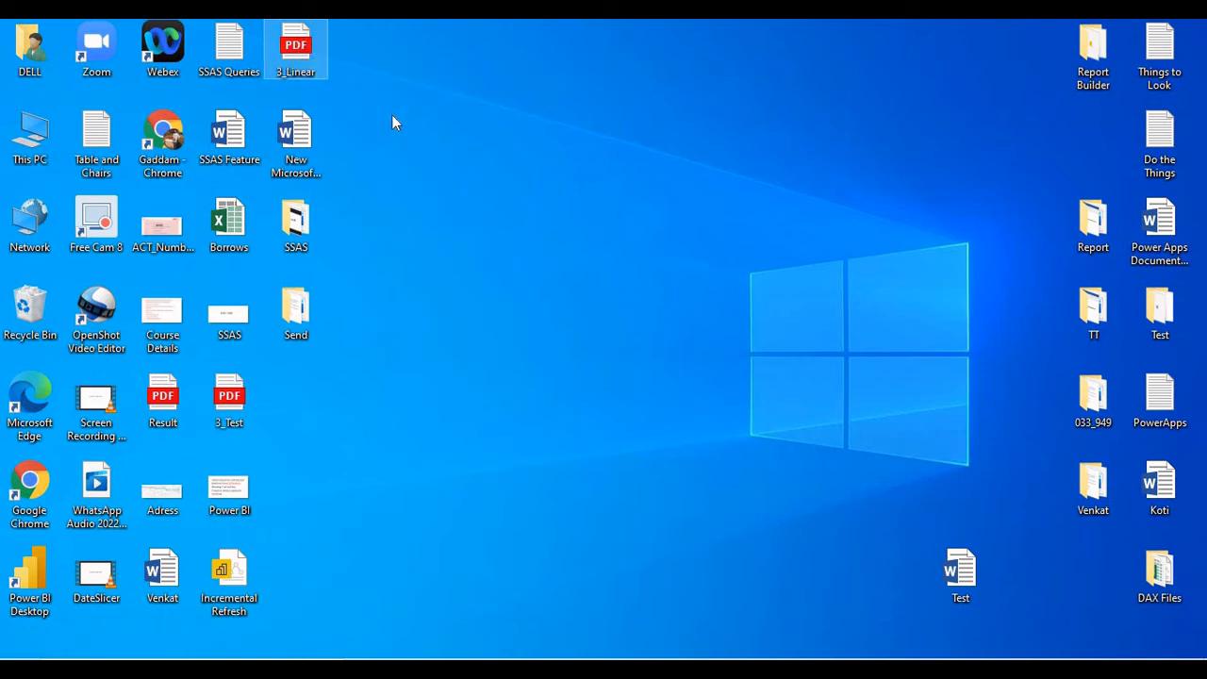
{"action": "right_click", "coordinate": [436, 116]}
{"action": "left_click", "coordinate": [491, 172]}
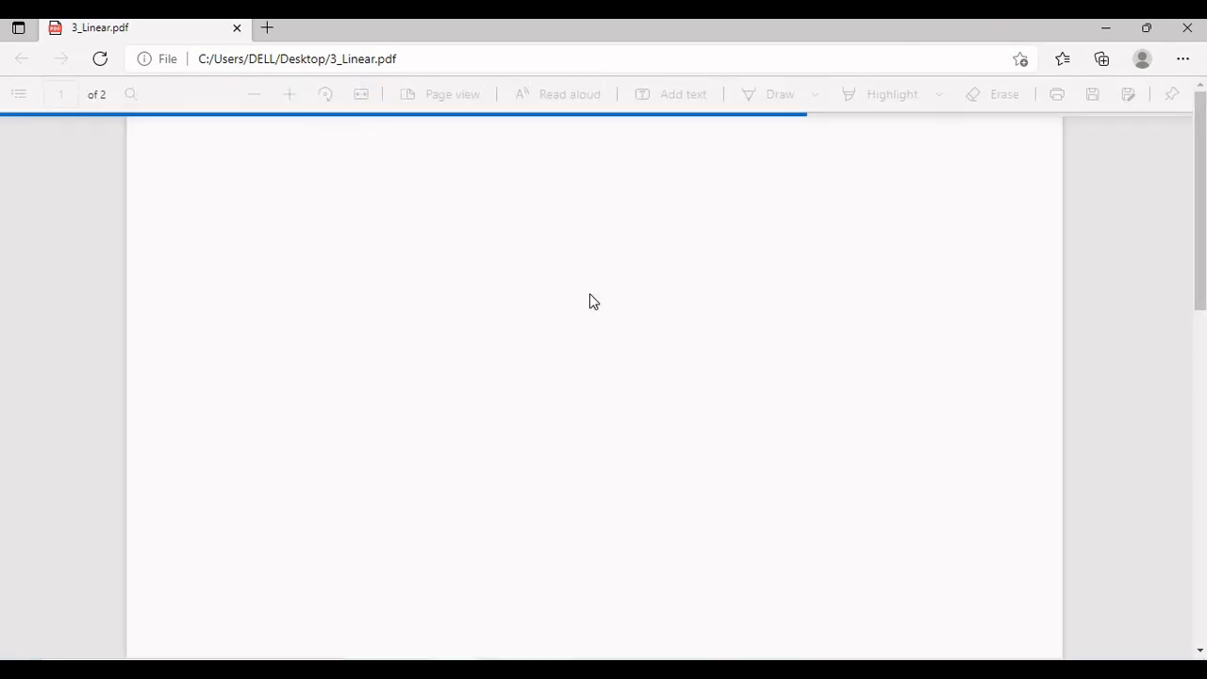
{"action": "scroll", "coordinate": [589, 294], "scroll_direction": "down", "scroll_amount": 10}
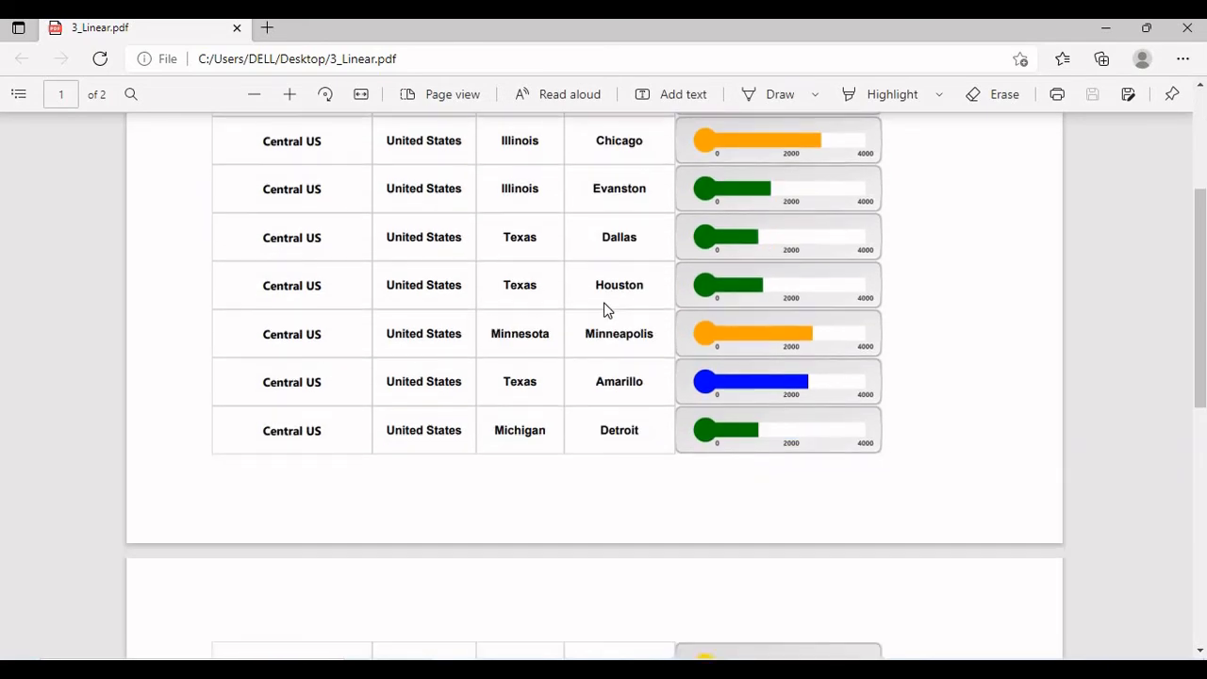
{"action": "scroll", "coordinate": [605, 310], "scroll_direction": "up", "scroll_amount": 10}
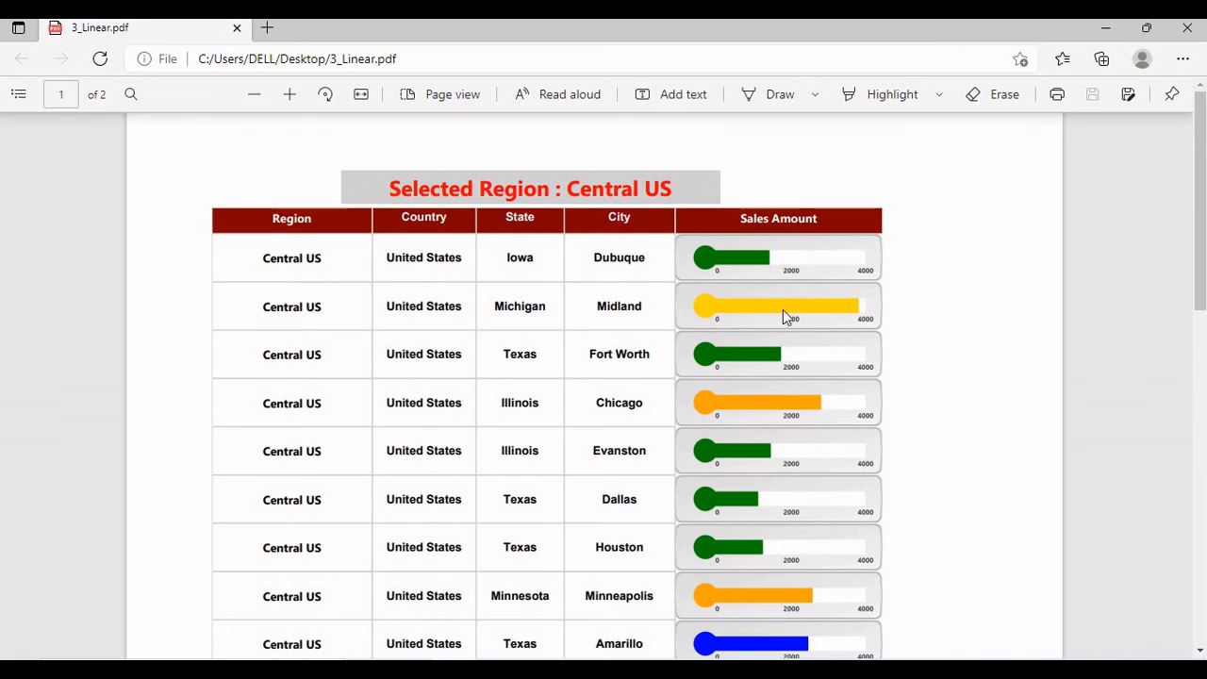
{"action": "scroll", "coordinate": [797, 352], "scroll_direction": "down", "scroll_amount": 10}
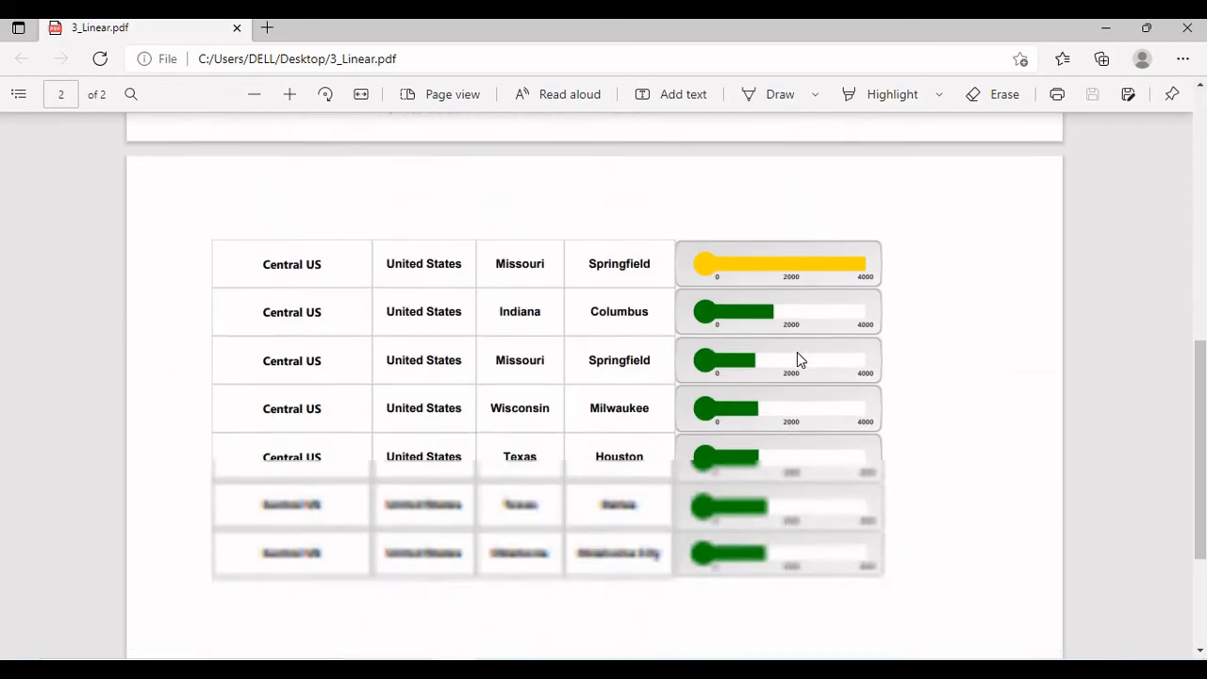
{"action": "scroll", "coordinate": [797, 354], "scroll_direction": "up", "scroll_amount": 10}
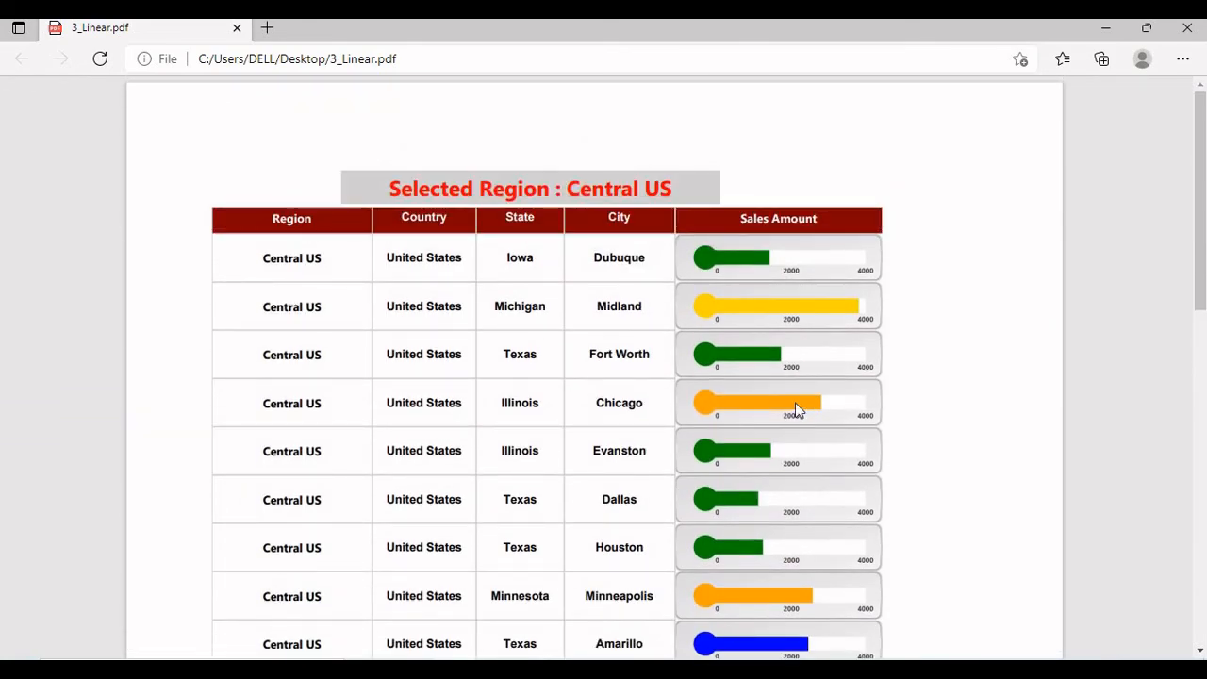
Switch back to Power BI Report Builder and return the report to design view.
{"action": "key", "text": "alt+Tab"}
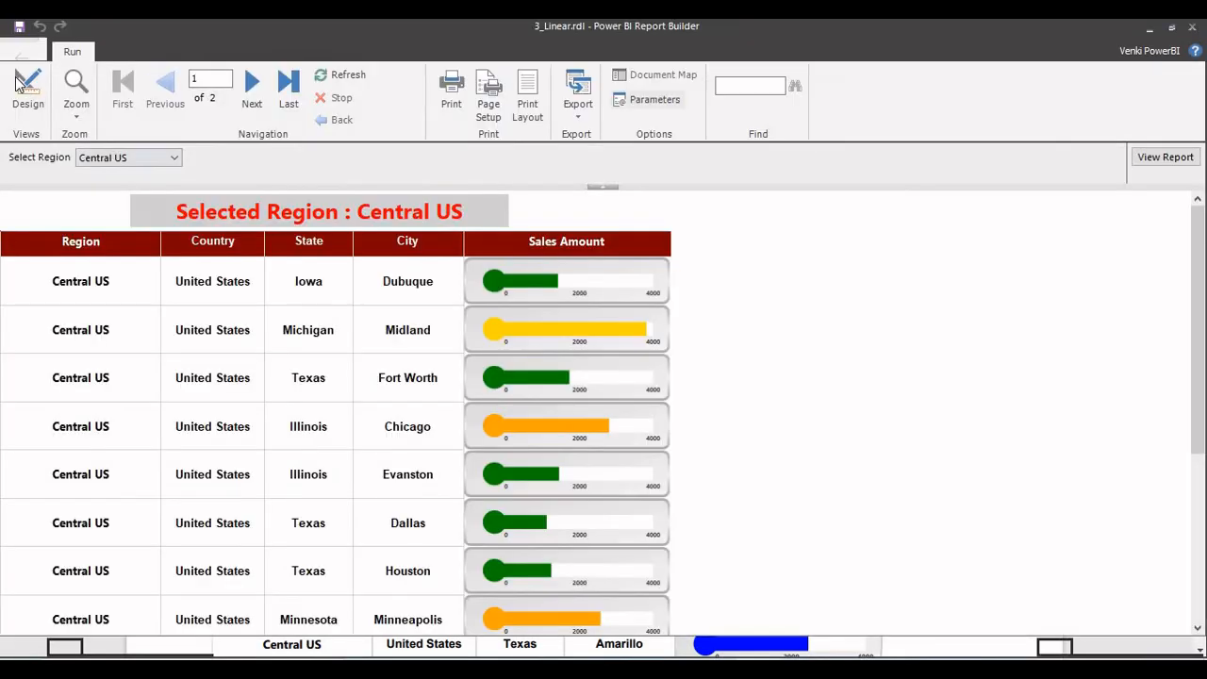
{"action": "left_click", "coordinate": [27, 91]}
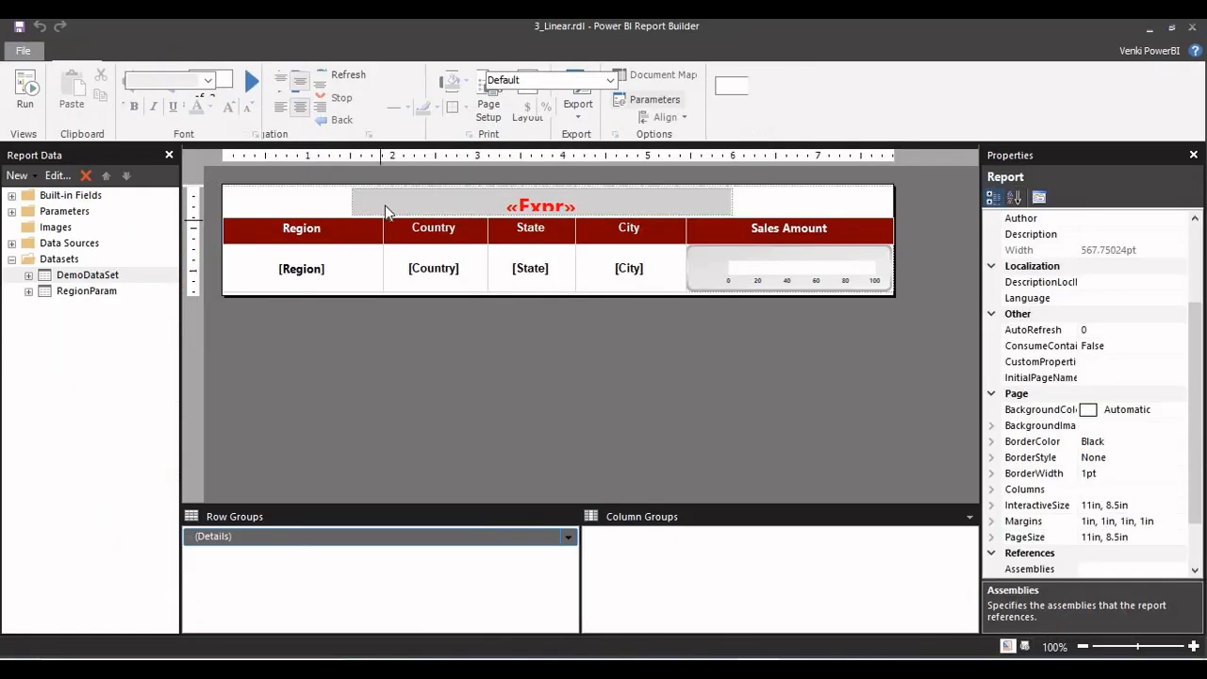
{"action": "left_click", "coordinate": [204, 51]}
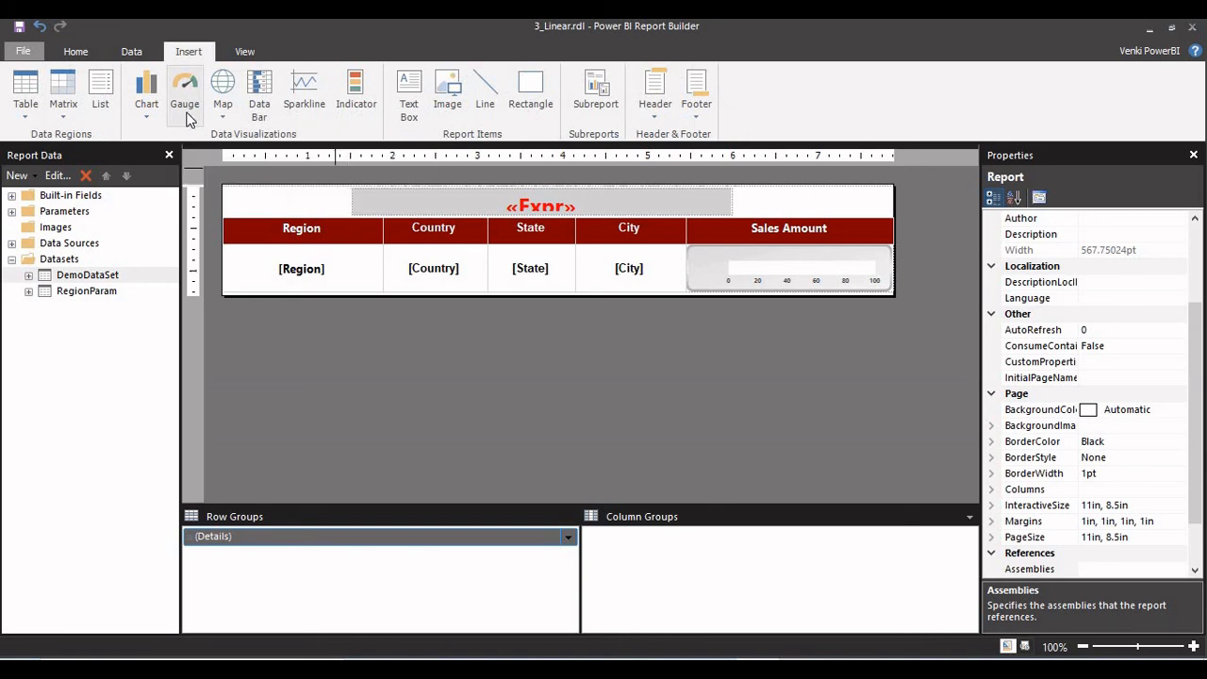
{"action": "left_click", "coordinate": [474, 279]}
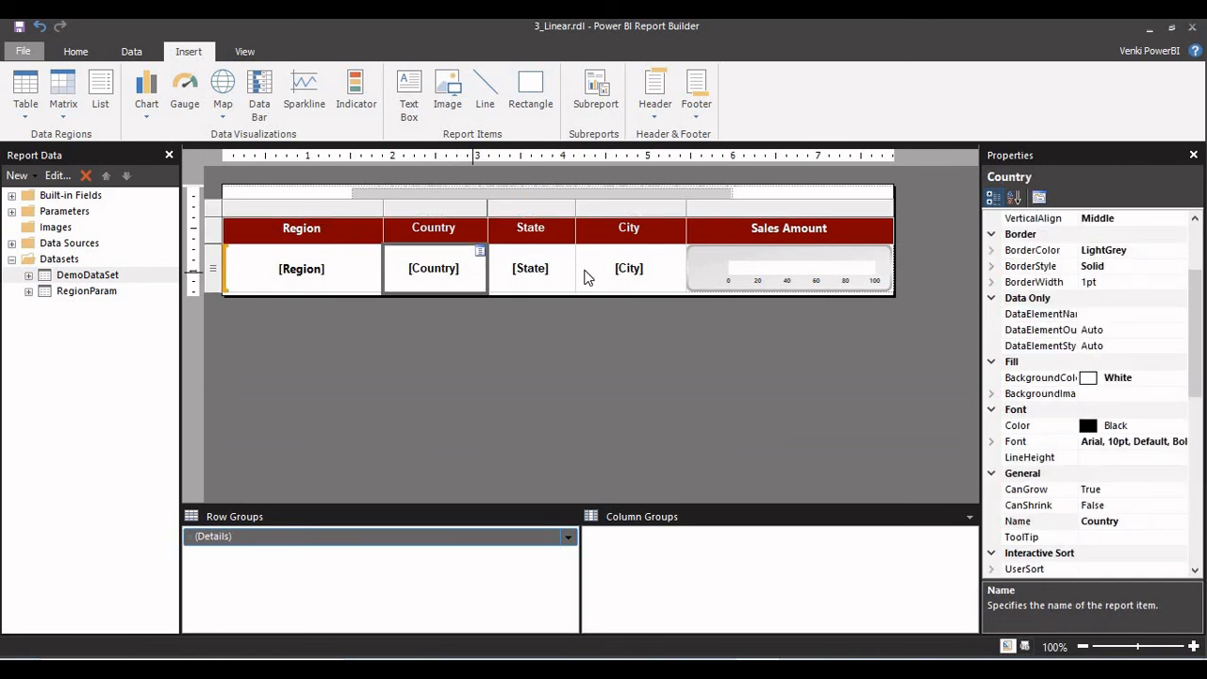
{"action": "right_click", "coordinate": [711, 287]}
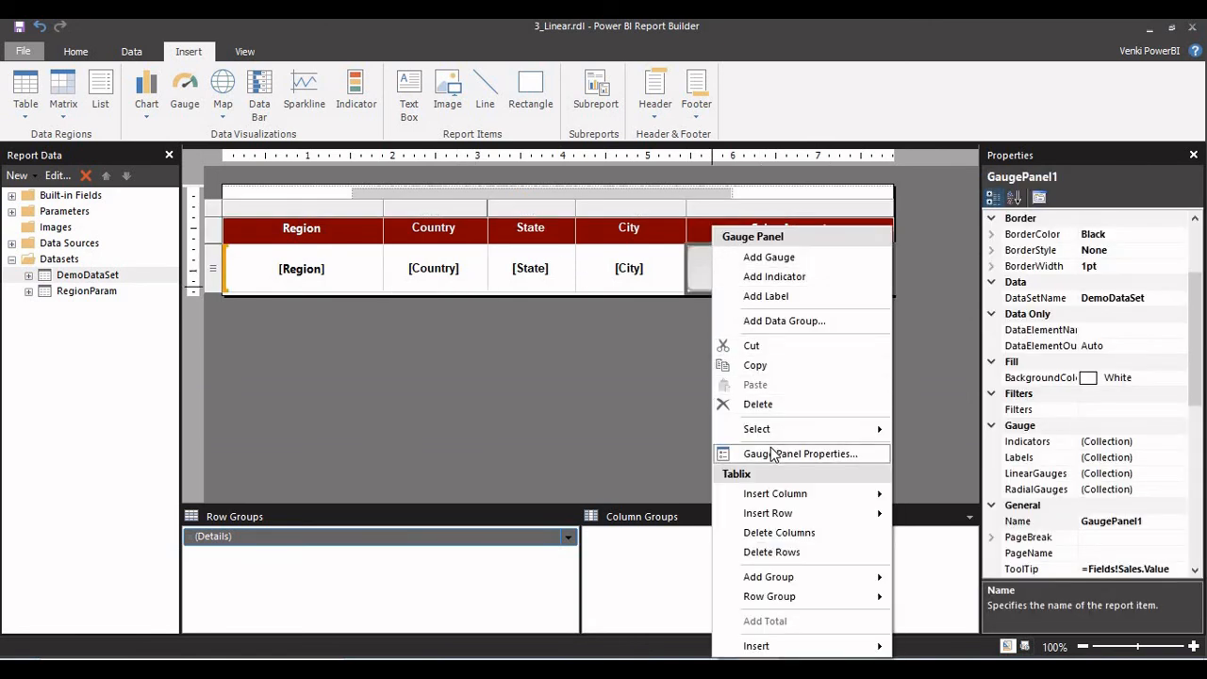
{"action": "left_click", "coordinate": [416, 293]}
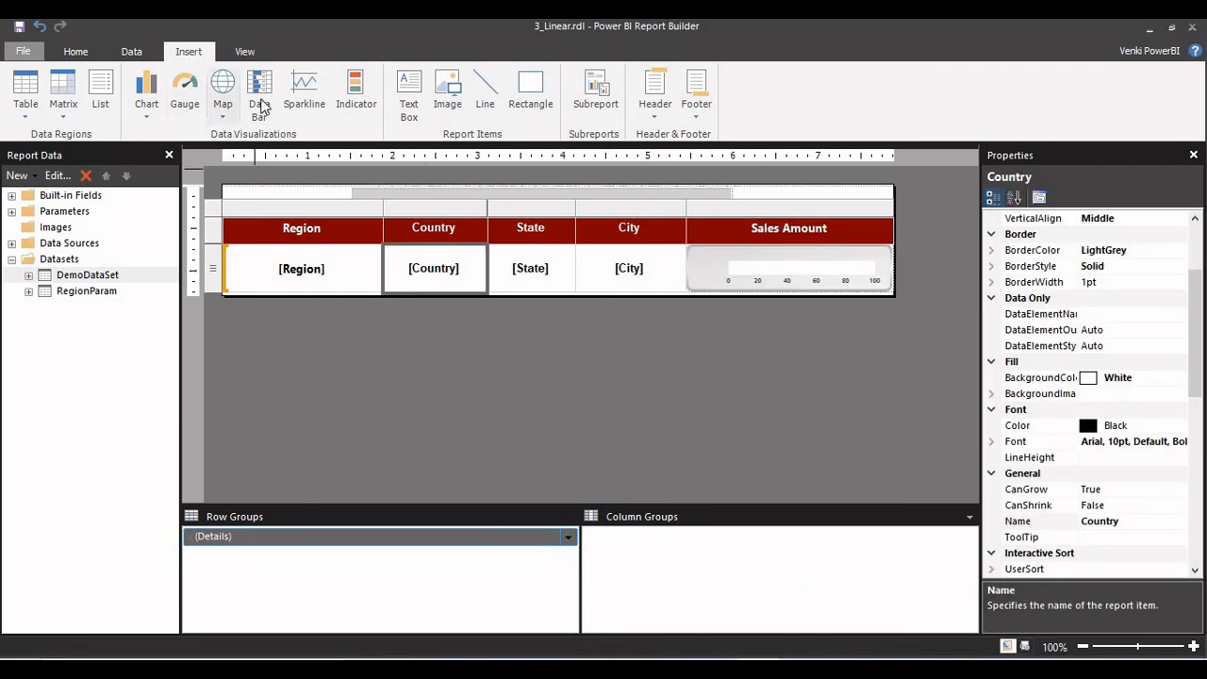